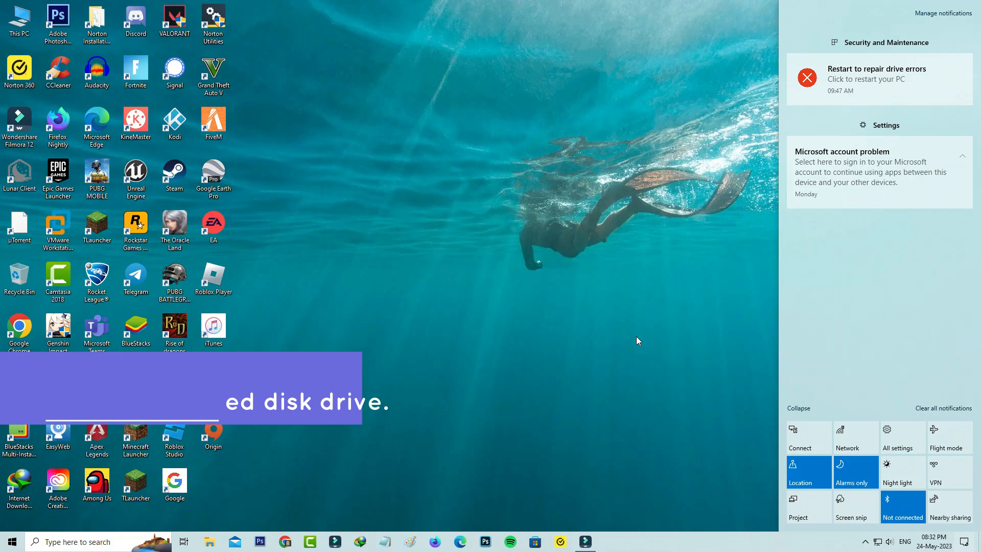
# Dismiss the notifications and launch Windows Settings from the Start menu.
pyautogui.click(637, 341)
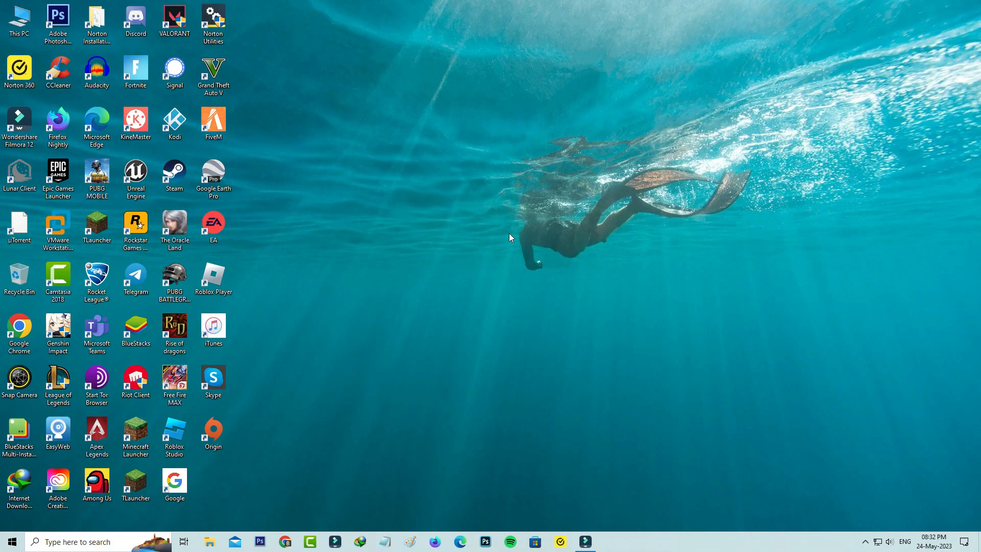
pyautogui.press('super')
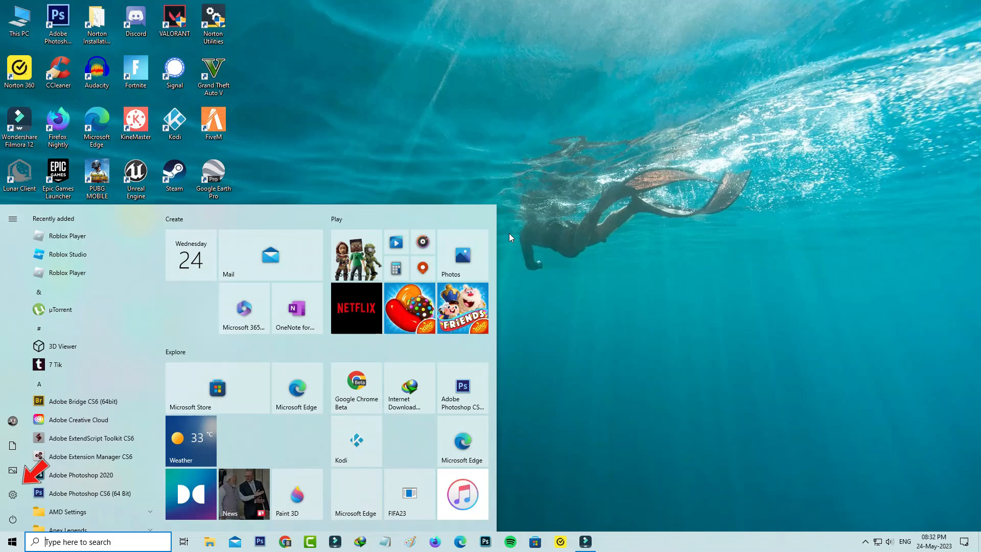
pyautogui.click(13, 494)
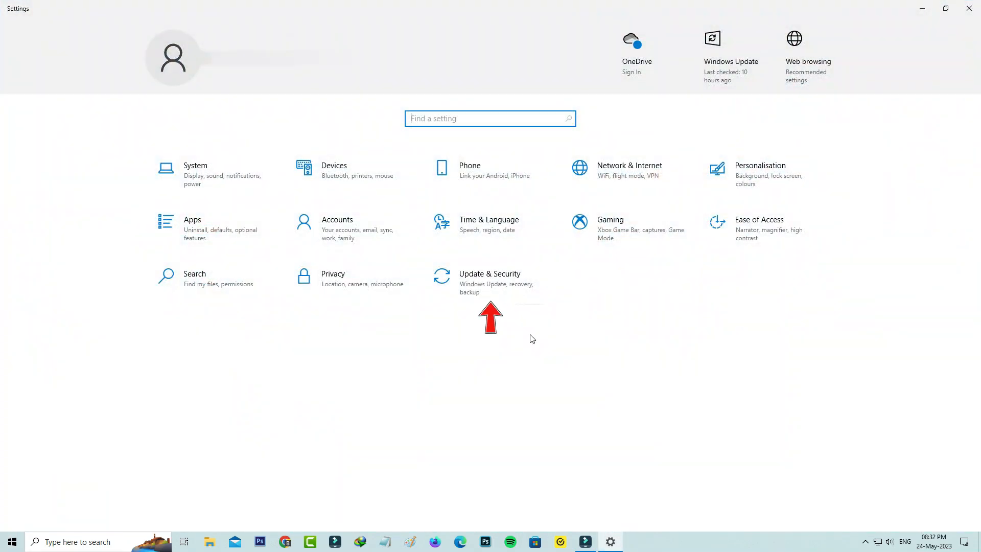
# From Update & Security > Recovery, restart the PC into advanced start-up.
pyautogui.click(512, 296)
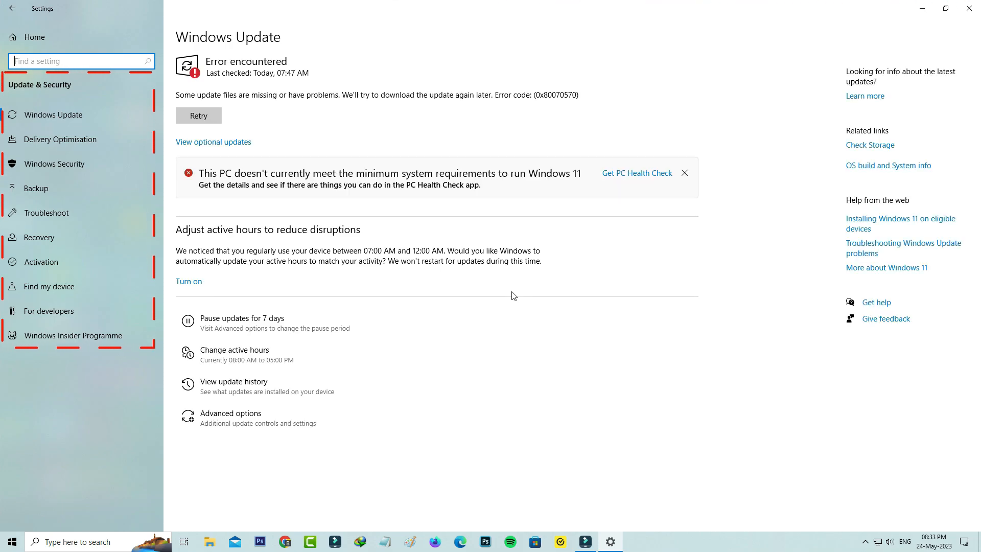
pyautogui.click(119, 228)
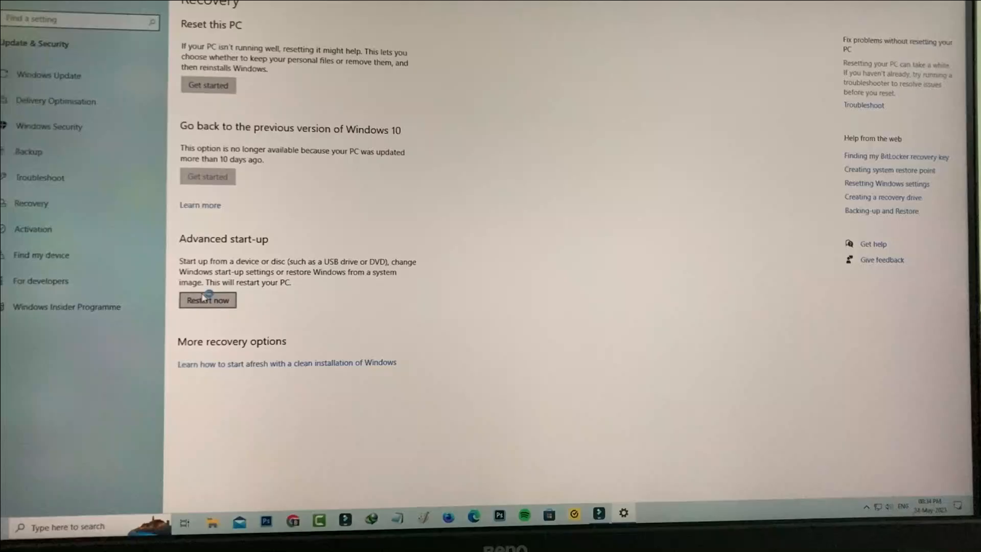
pyautogui.click(202, 329)
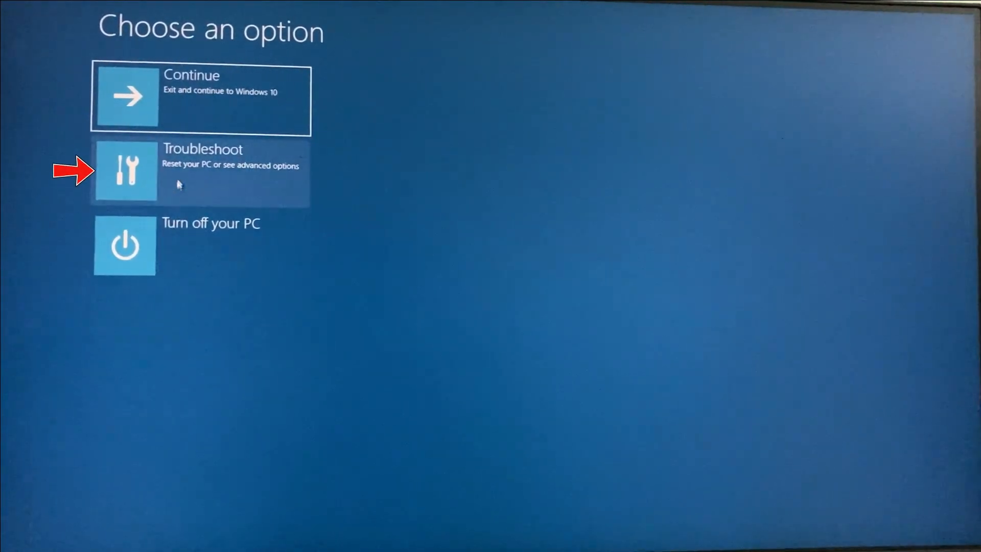
# Via Troubleshoot > Advanced options, sign in and launch the recovery Command Prompt.
pyautogui.click(182, 162)
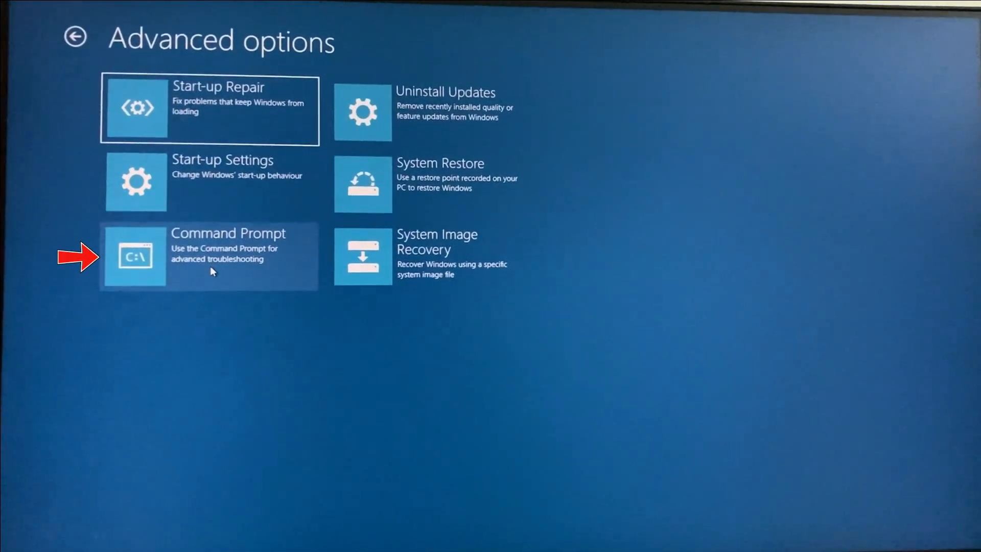
pyautogui.click(210, 266)
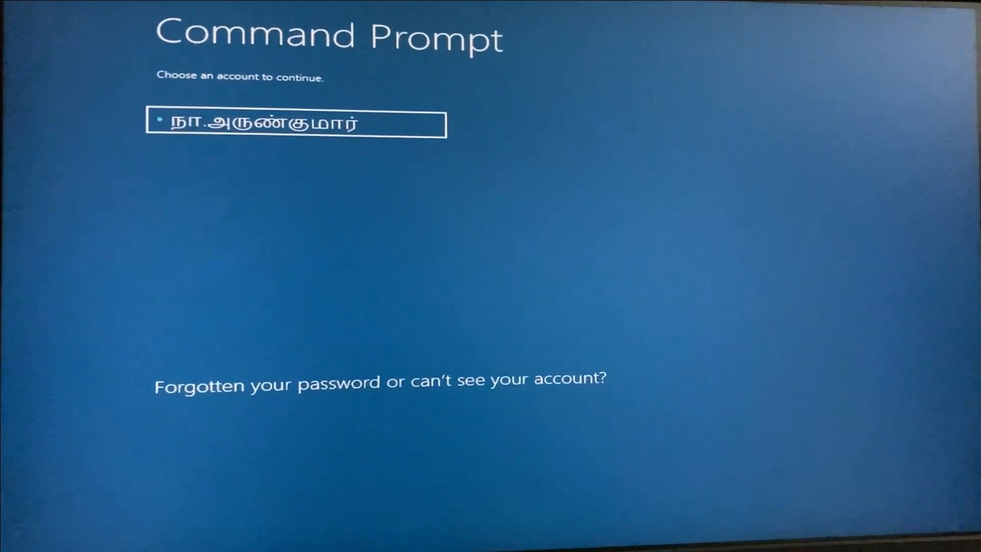
pyautogui.click(230, 115)
pyautogui.write('*********')
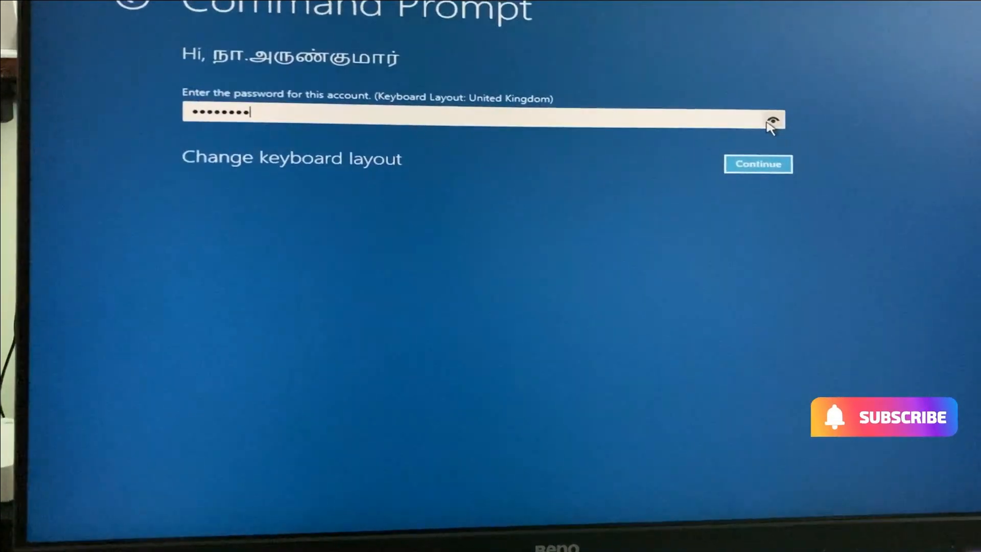
pyautogui.write('*')
pyautogui.press('Return')
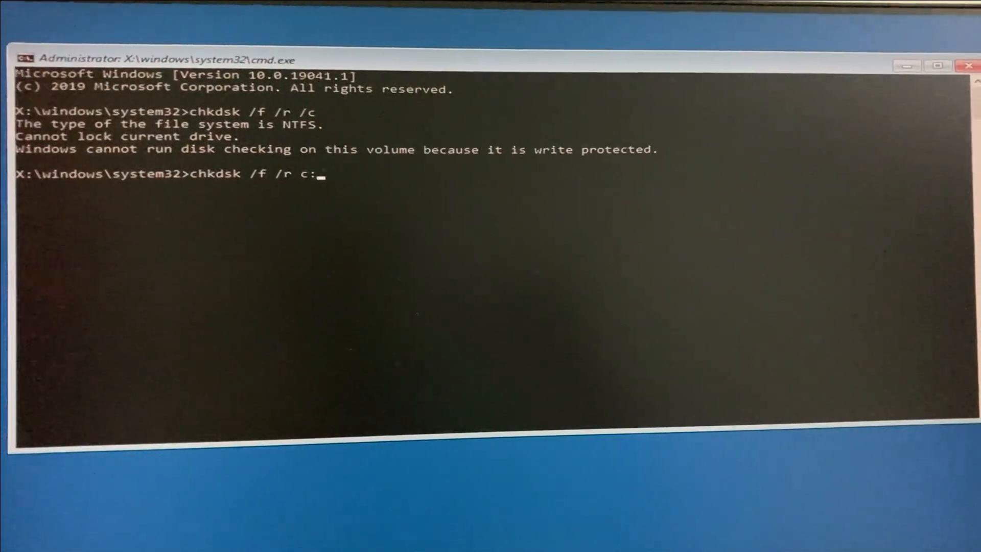
# Run 'chkdsk /f /r c:' and let the scan finish with no problems found.
pyautogui.press('Return')
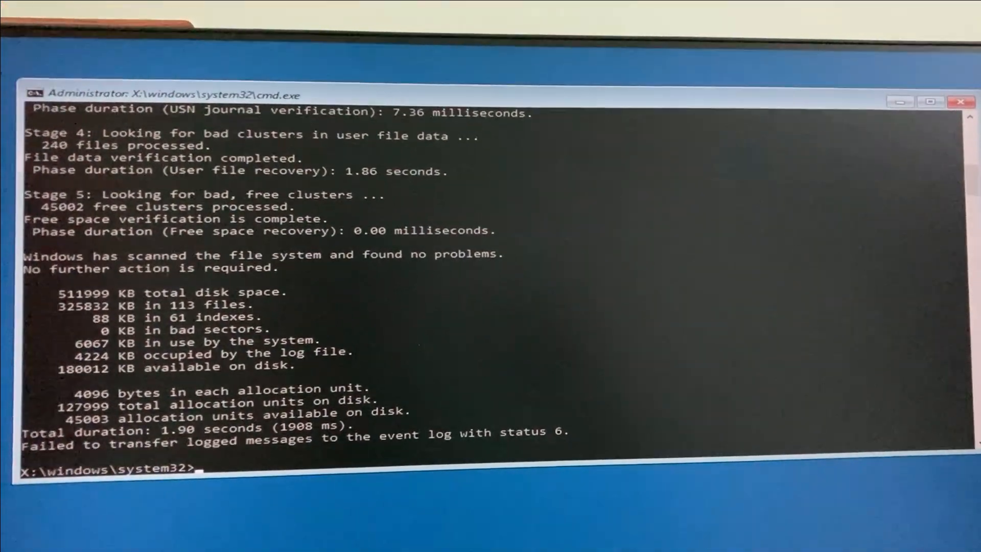
pyautogui.write('fsutil dirty query c:')
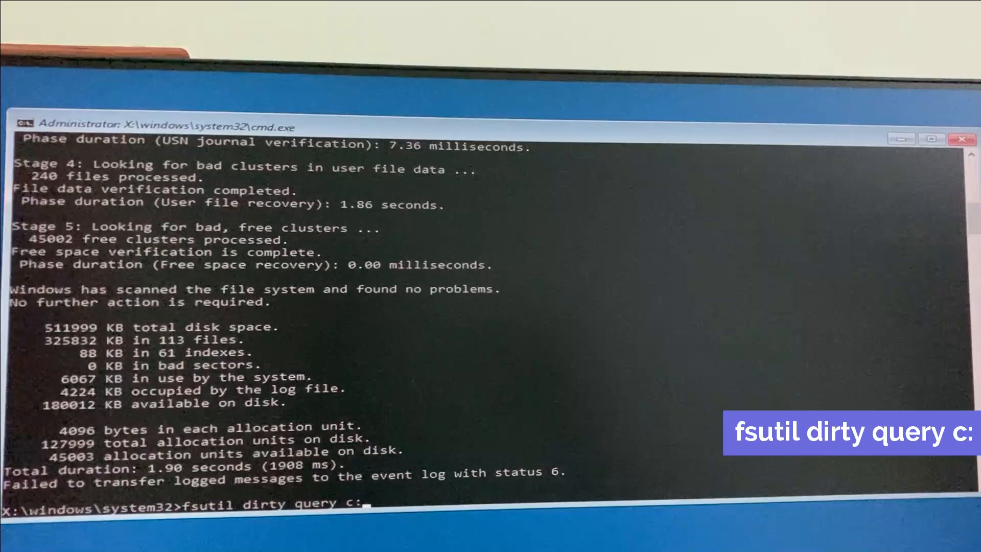
# Run 'fsutil dirty query c:' confirming volume C: is NOT Dirty.
pyautogui.press('Return')
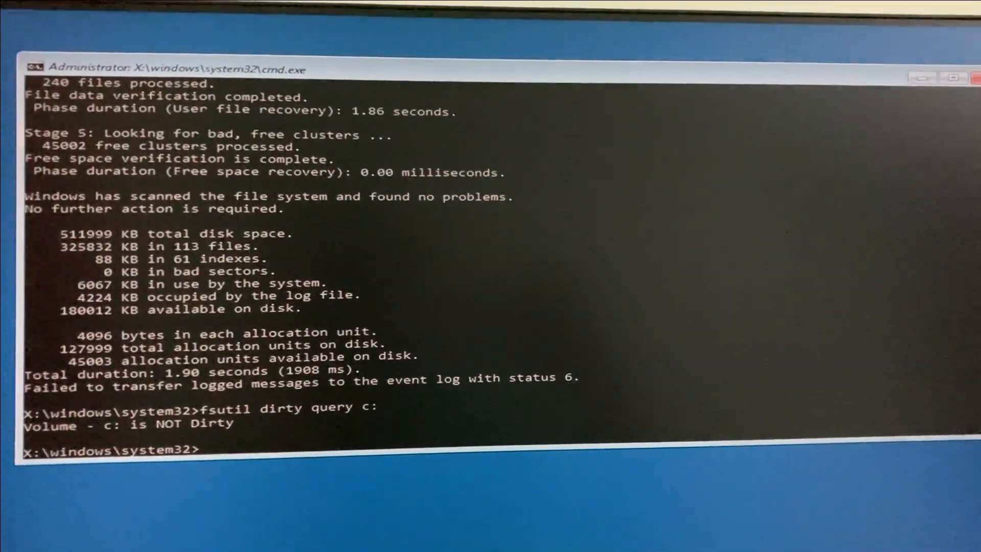
pyautogui.write('exit')
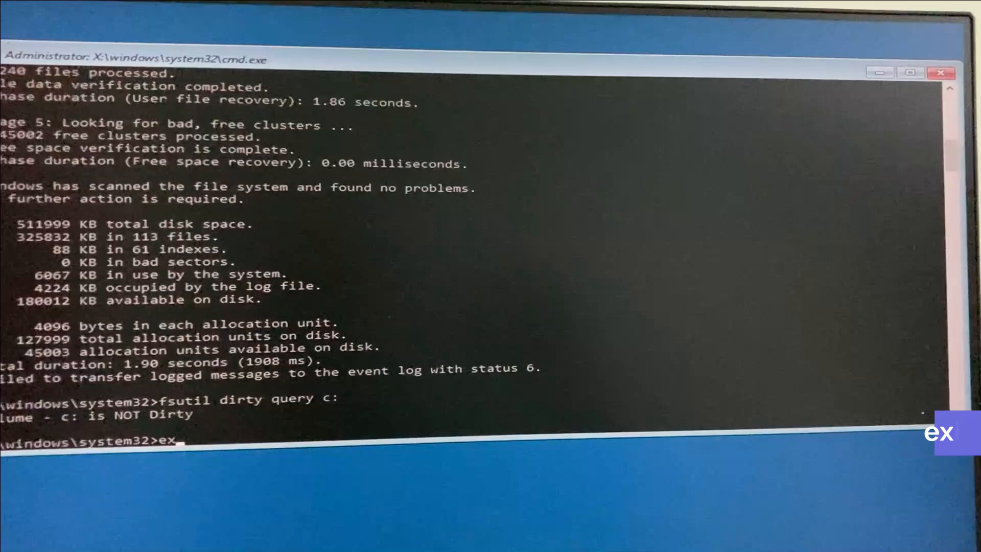